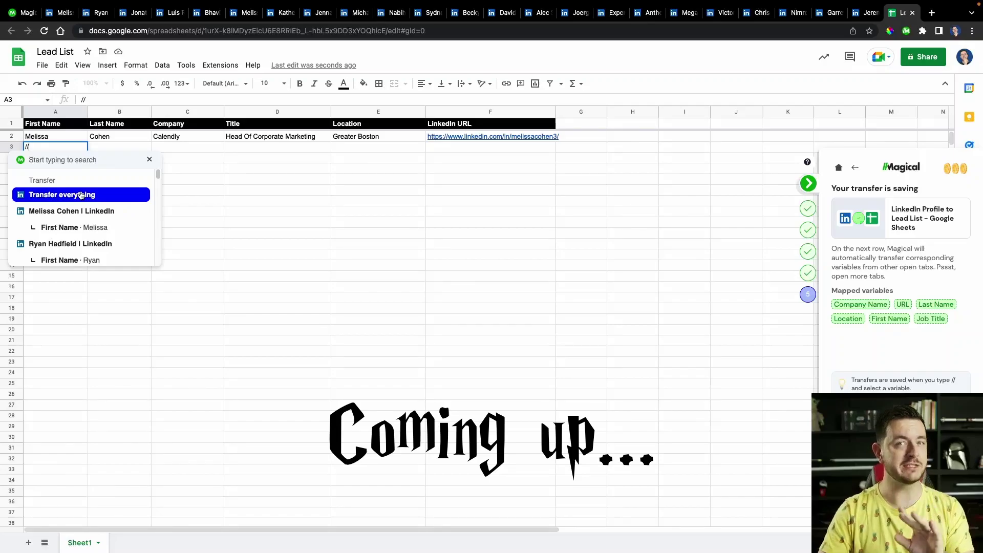
Transfer all remaining open LinkedIn profiles into the Lead List from A3 using Magical's 'Transfer everything'.
left_click(81, 195)
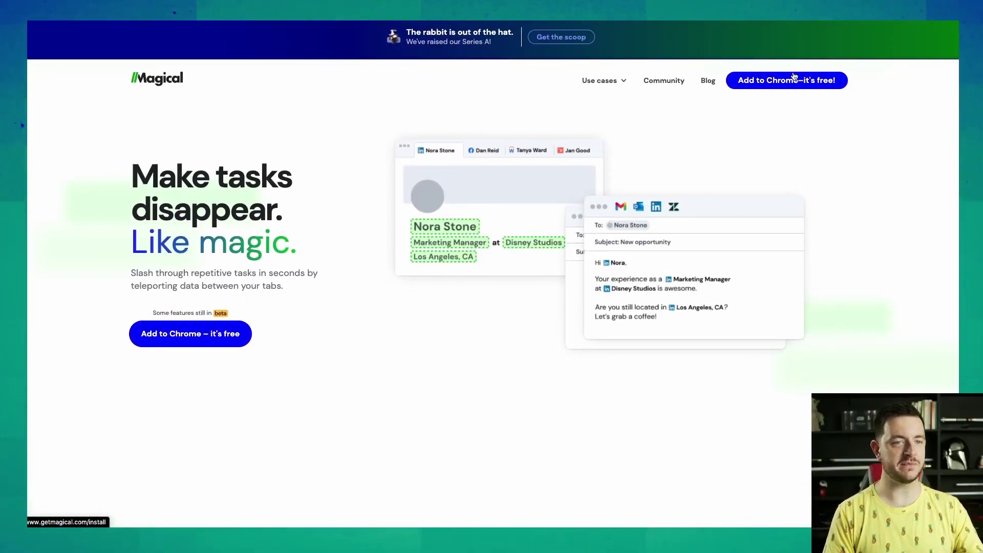
Add the Magical extension to Chrome from getmagical.com for free.
left_click(798, 74)
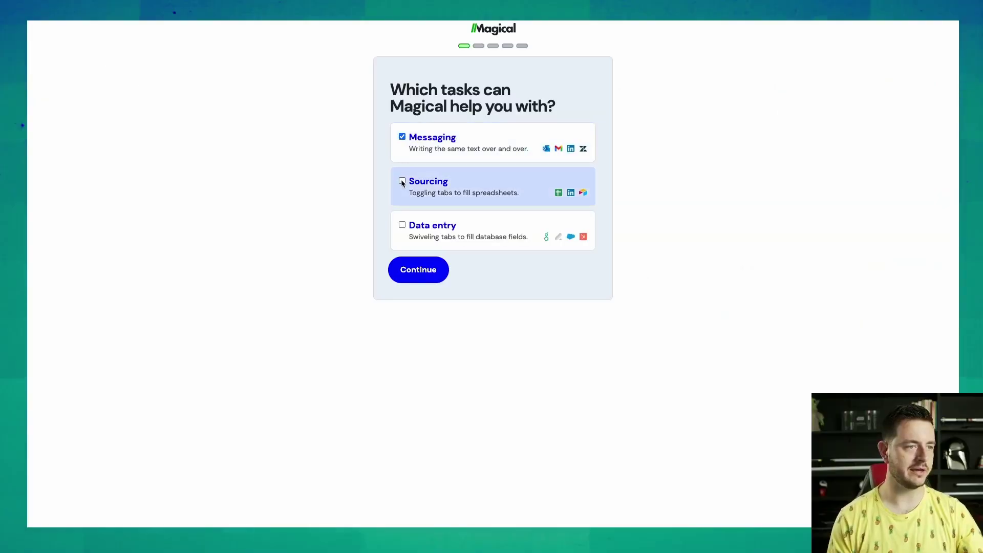
Add Sourcing and Data entry to the onboarding task choices and continue.
left_click(115, 45)
left_click(115, 238)
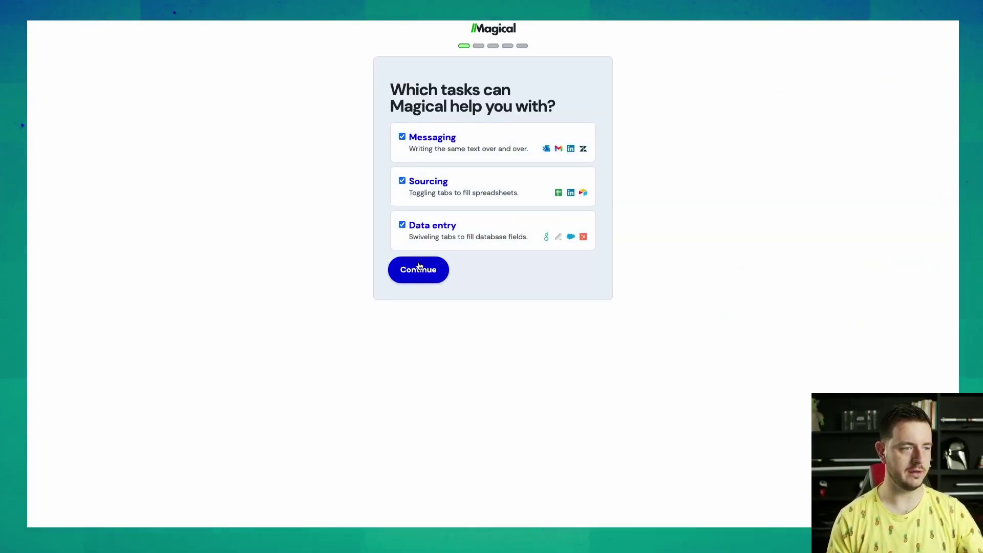
left_click(419, 268)
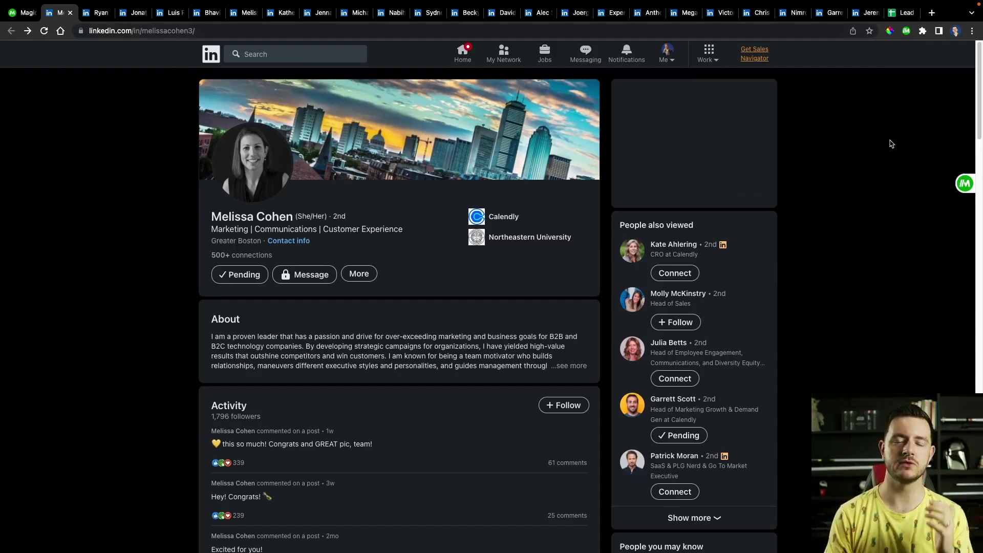
In the Lead List, fill A2 and B2 with the first lead's first and last name.
left_click(897, 14)
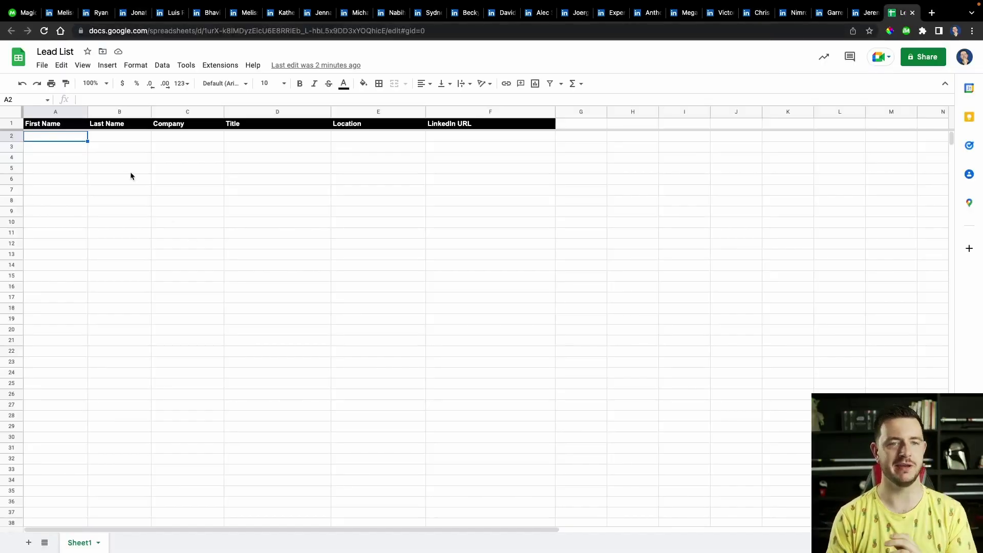
type("//")
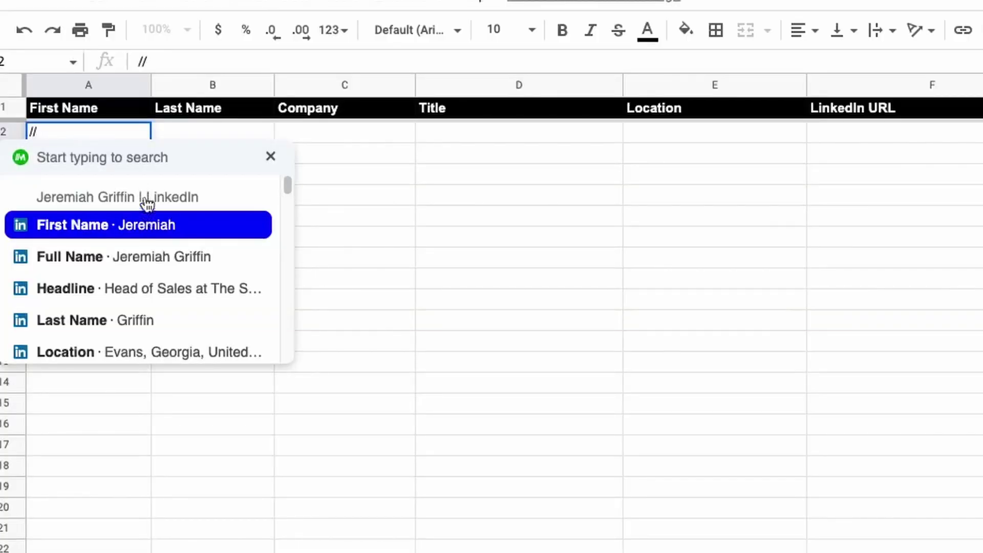
left_click(139, 296)
left_click(225, 133)
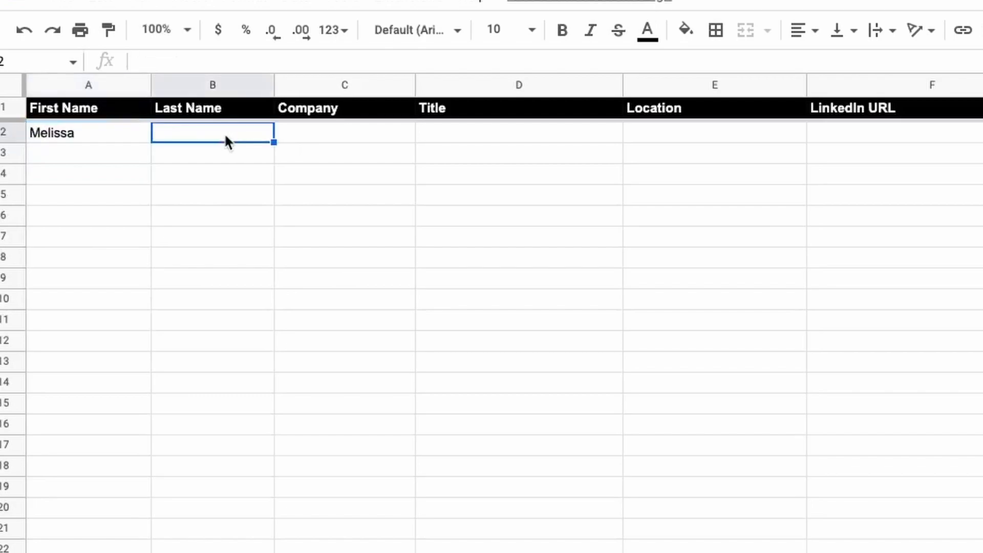
type("//")
scroll(269, 252, "down", 2)
left_click(270, 255)
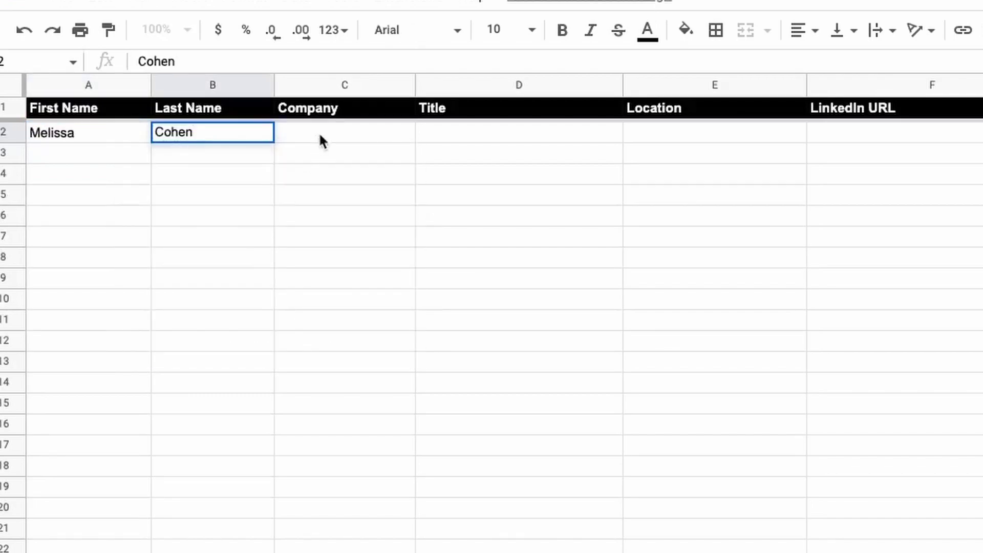
Insert company Calendly into C2 and the lead's location, Greater Boston, into the row.
left_click(519, 133)
type("//")
left_click(529, 332)
left_click(695, 132)
type("//")
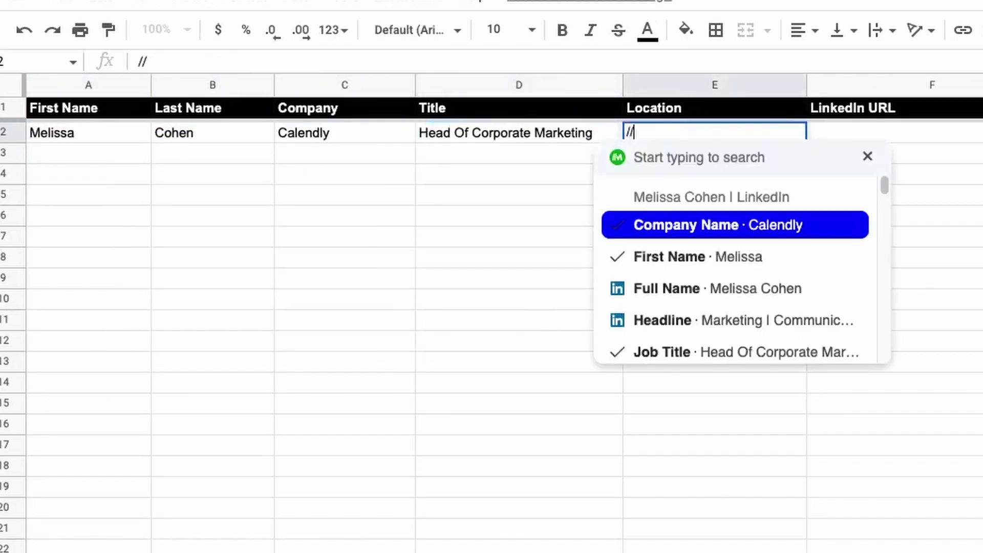
scroll(731, 276, "down", 3)
left_click(731, 279)
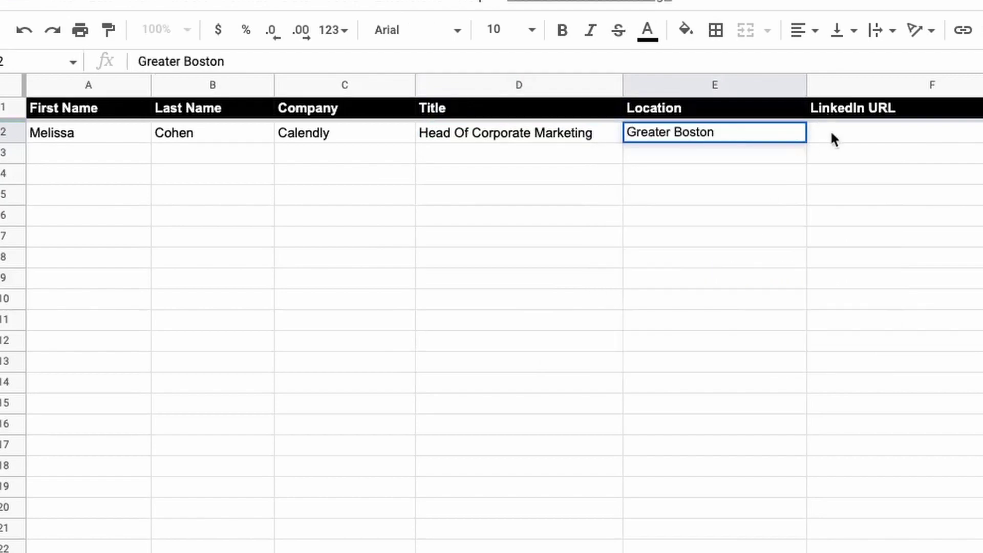
Insert the lead's LinkedIn profile URL into F2.
left_click(834, 138)
type("//")
scroll(877, 256, "down", 3)
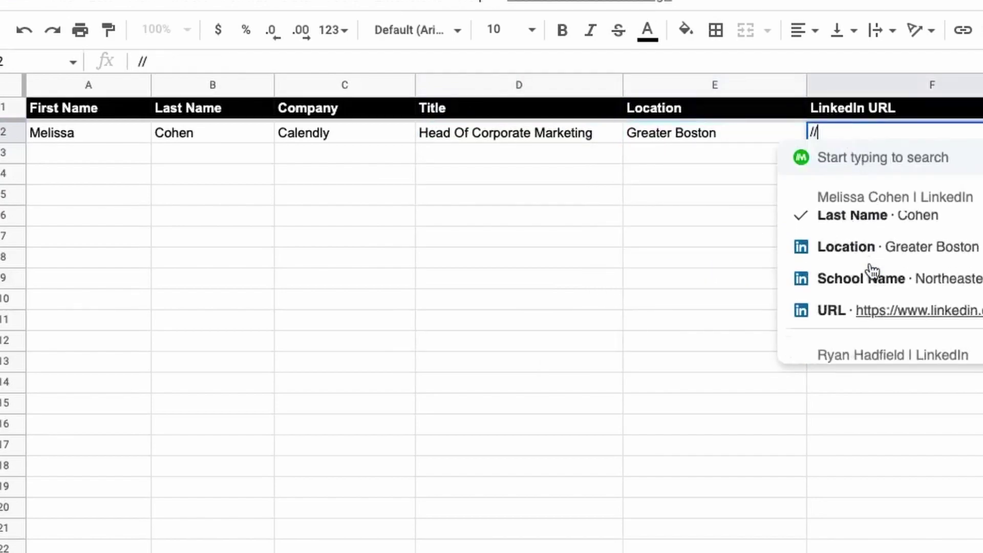
left_click(916, 310)
left_click(519, 215)
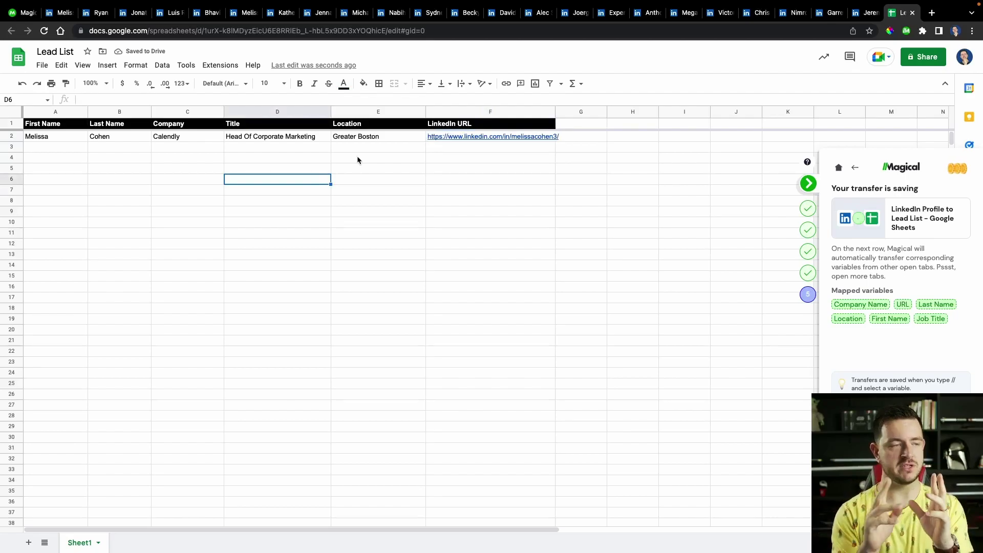
Check the lead's LinkedIn profile, then transfer all open profiles into the sheet from A3.
left_click(61, 13)
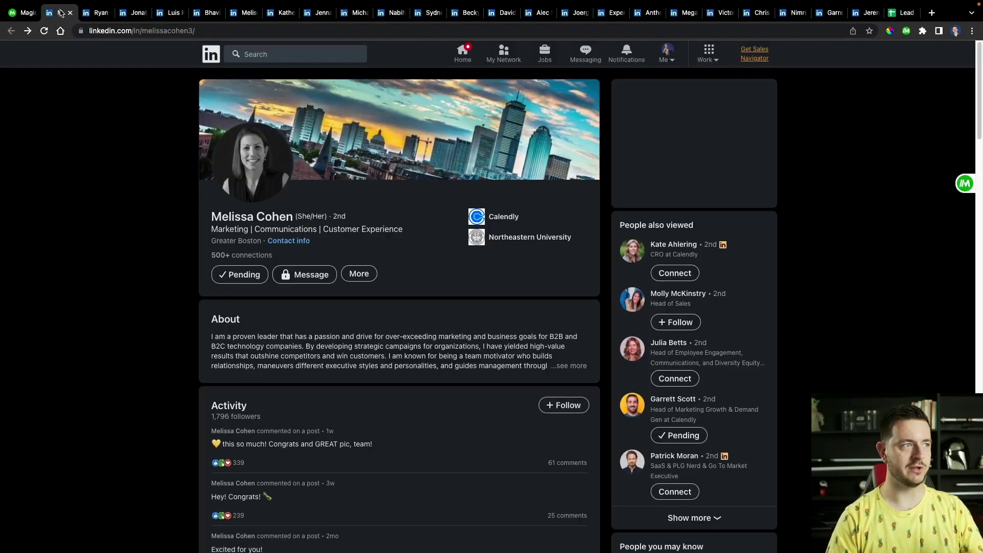
left_click_drag(212, 217, 246, 219)
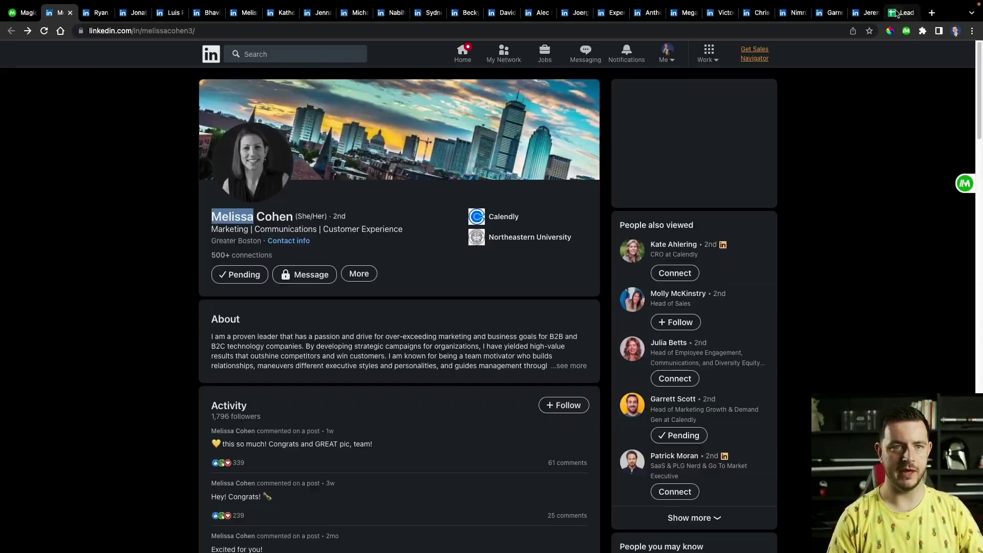
key("ctrl+9")
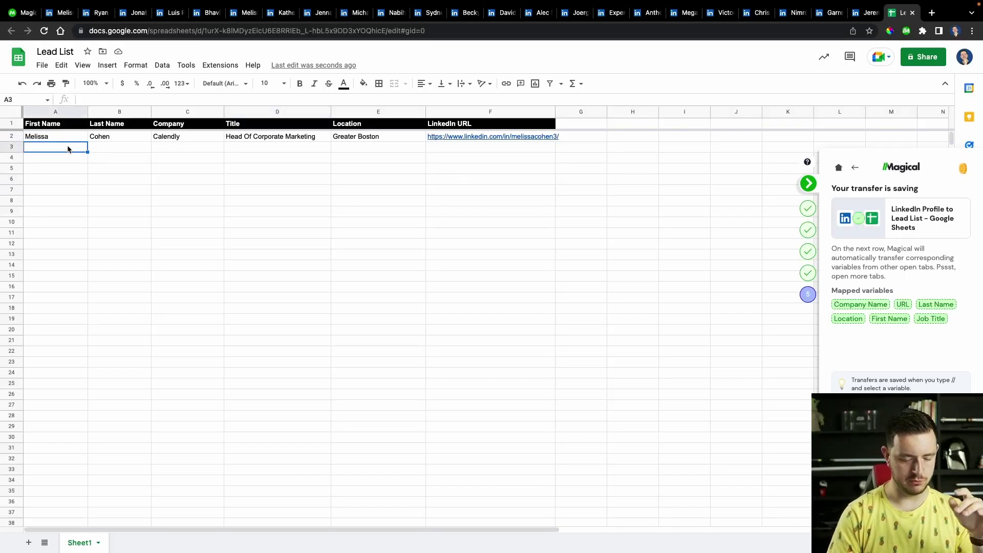
left_click(67, 147)
type("//")
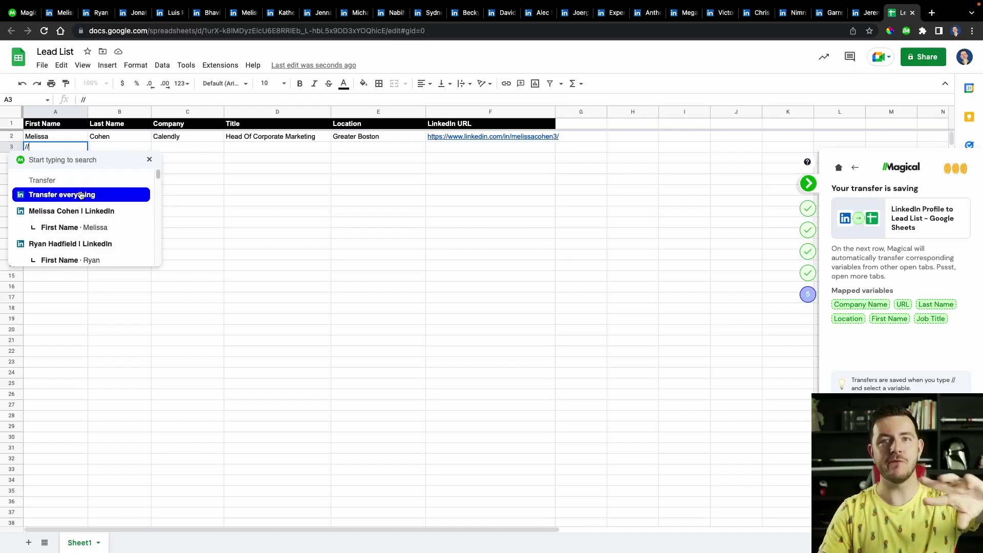
left_click(81, 195)
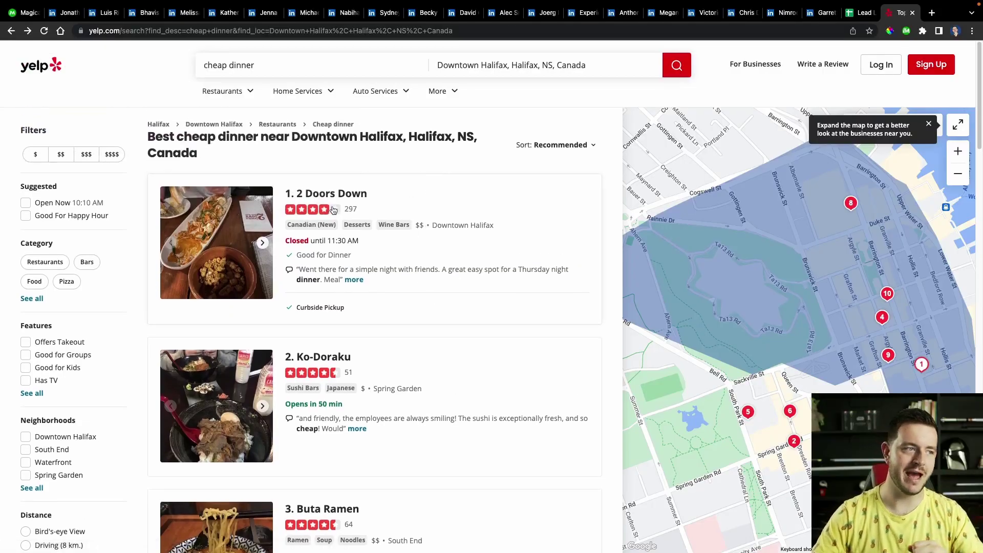
Open the 2 Doors Down Yelp page in a new tab and scroll to its hours.
right_click(341, 196)
left_click(351, 199)
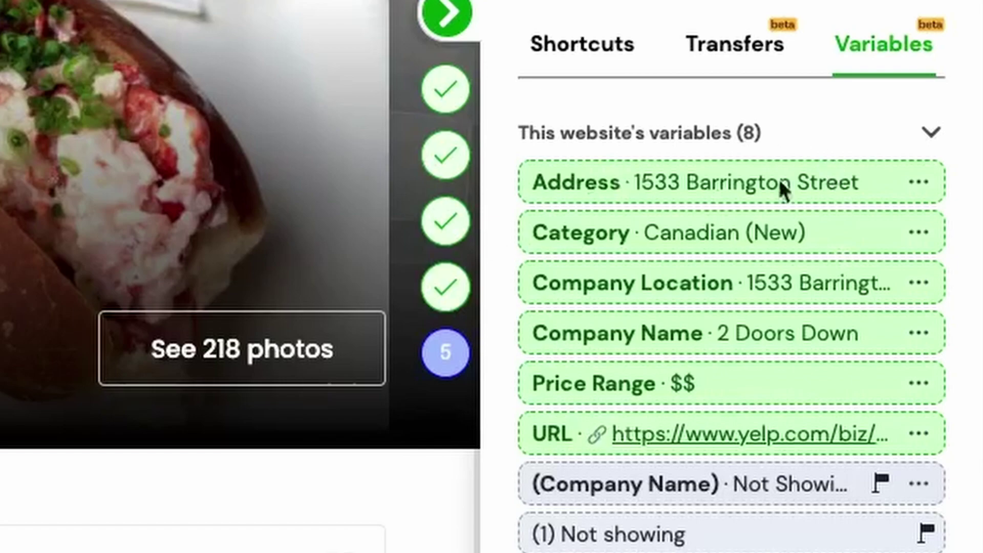
scroll(604, 237, "down", 3)
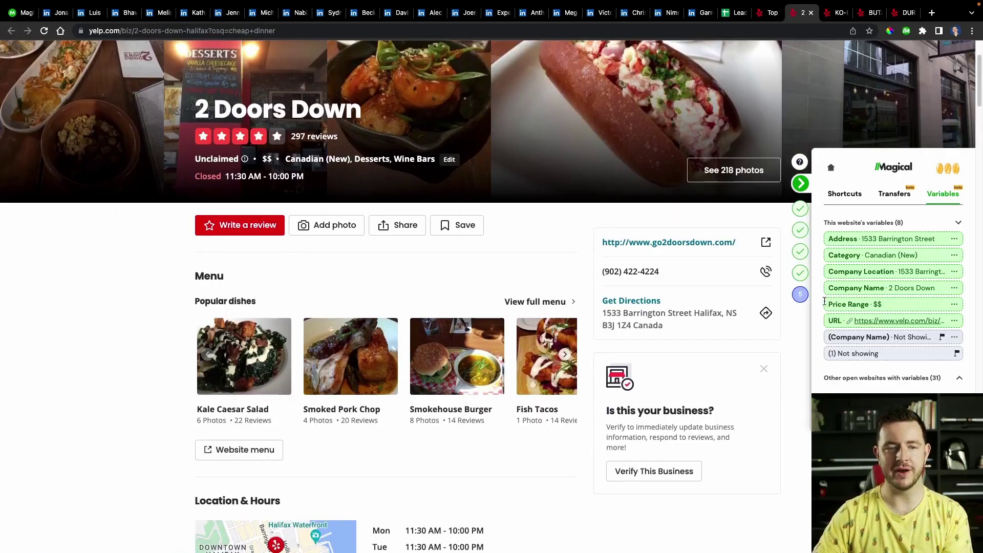
scroll(661, 266, "down", 5)
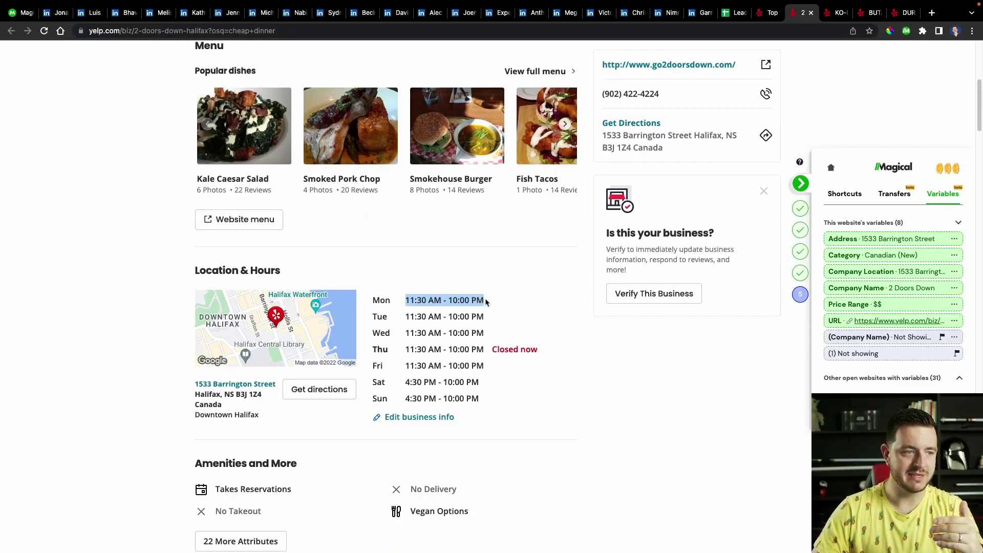
Capture the selected opening hours as a Magical variable labelled 'Opening'.
left_click(414, 303)
left_click(477, 296)
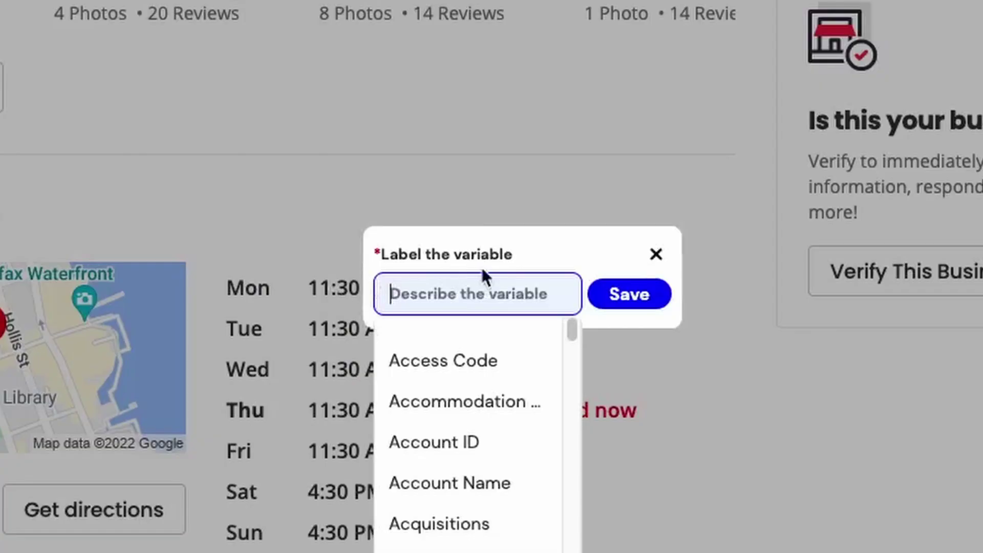
type("Opene")
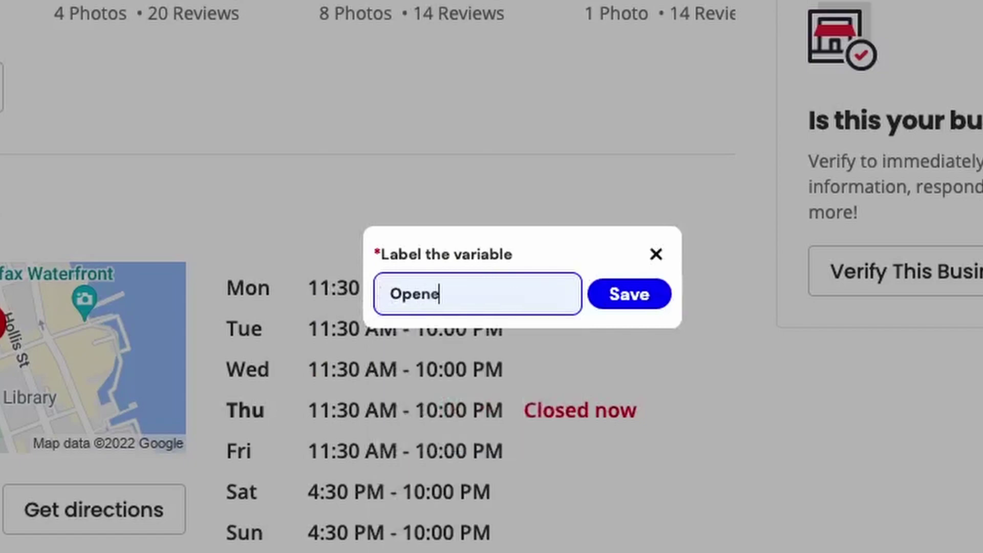
key("BackSpace")
type("ing")
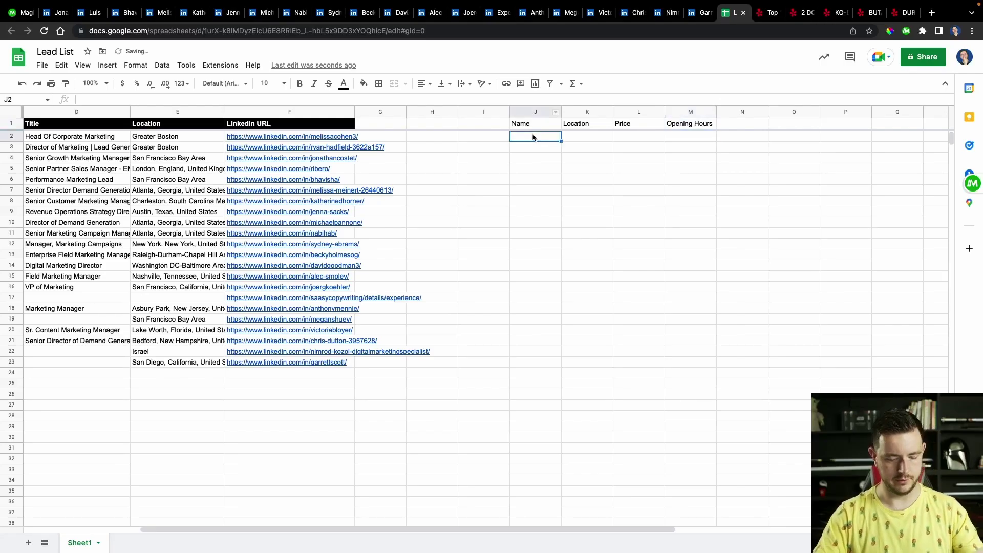
Transfer the open restaurants (Durty Nelly's, 2 Doors Down, Ko-Doraku, Buta Ramen) into the sheet from J2.
left_click(538, 136)
type("/")
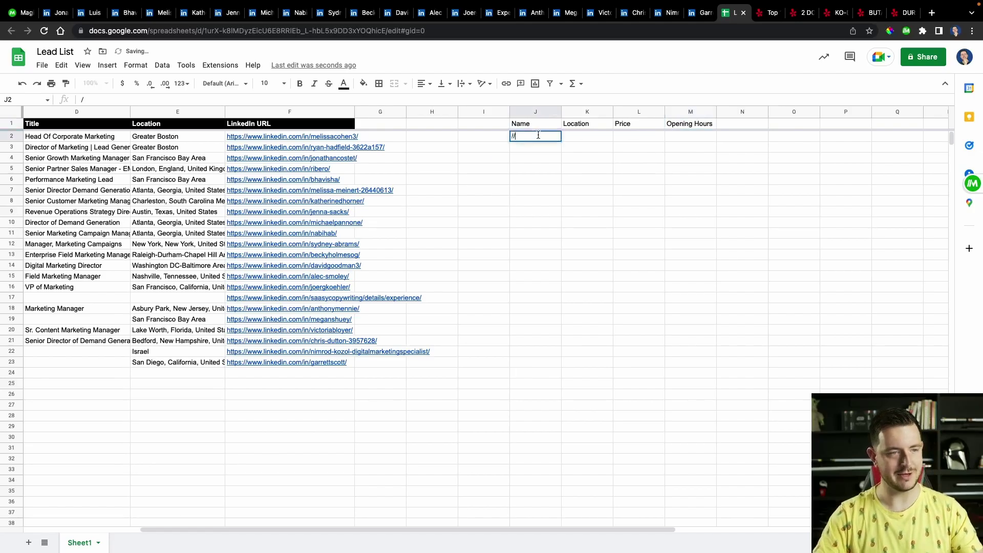
type("/")
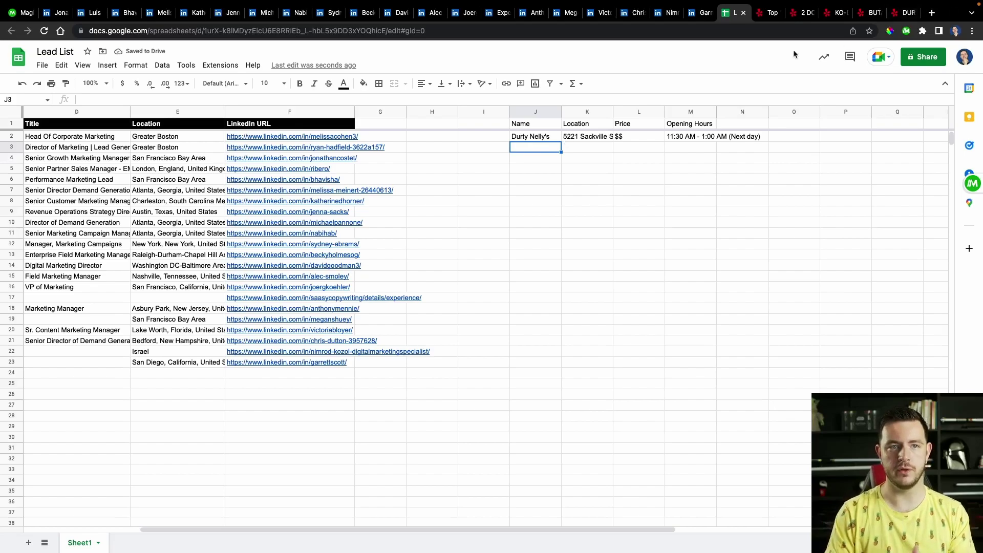
key("Return")
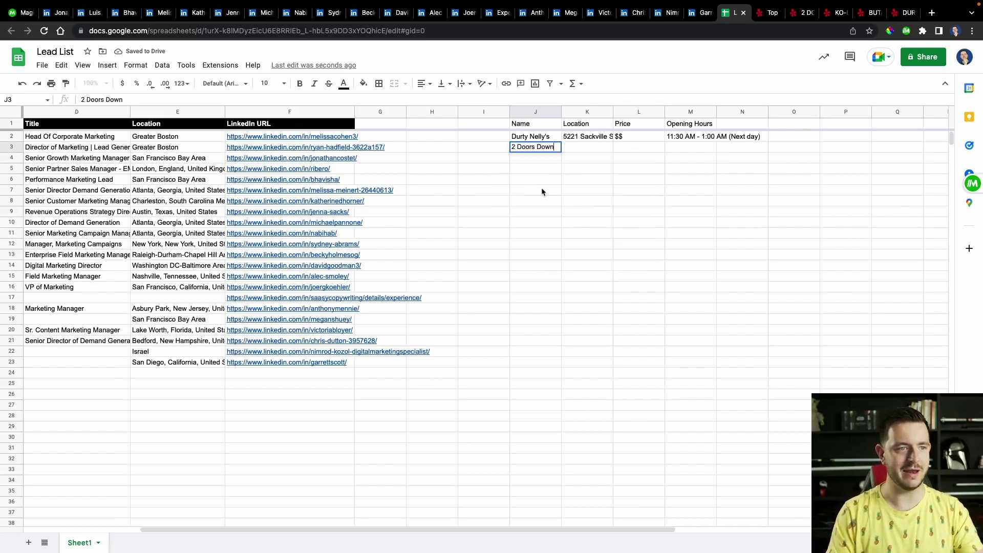
left_click(556, 200)
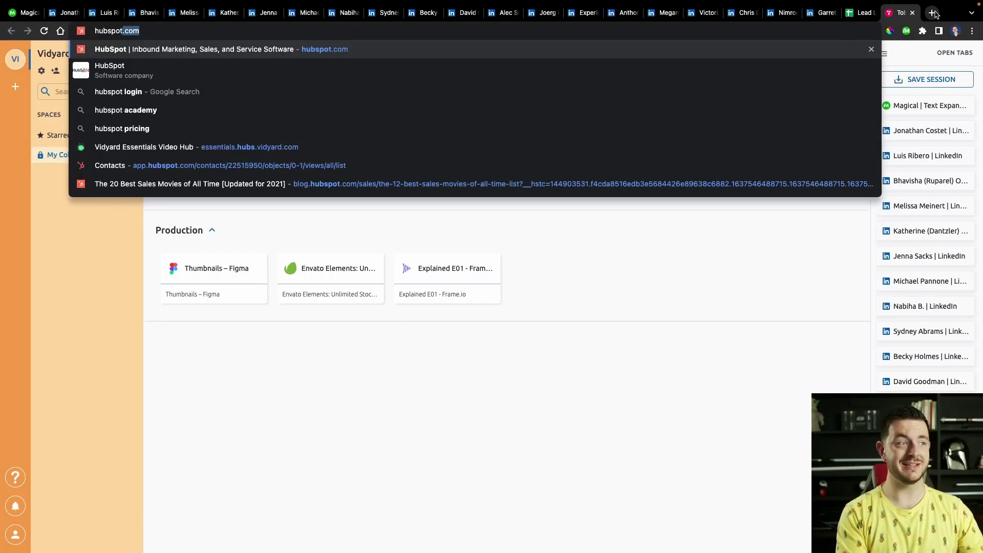
Go to hubspot.com in the browser.
key("Return")
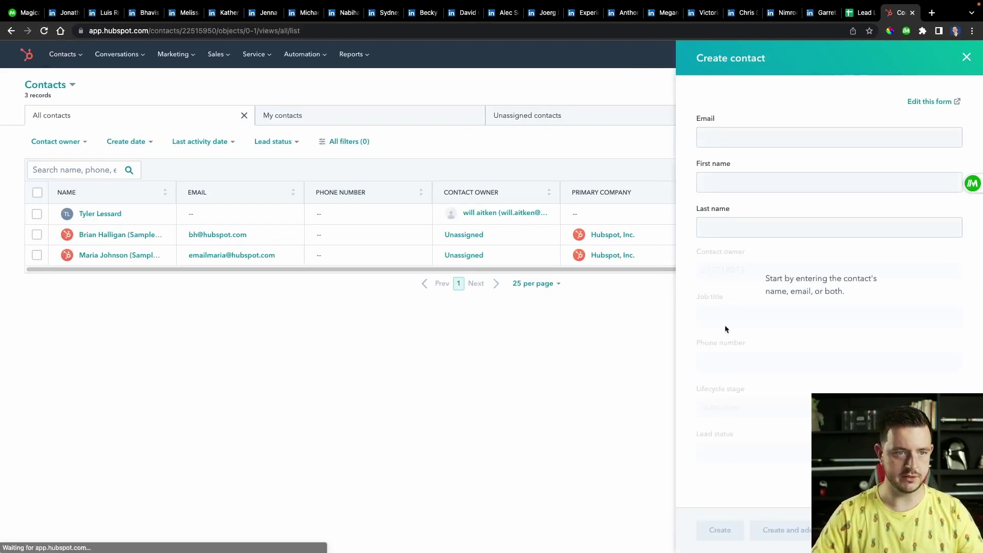
Fill the new HubSpot contact's first name, last name and job title from a LinkedIn lead's transfer data.
left_click(753, 182)
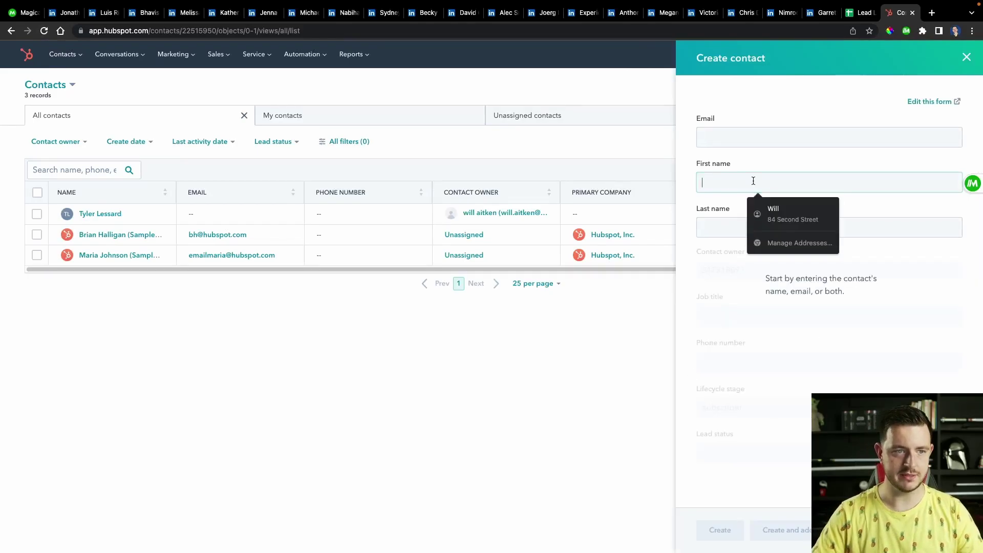
type("//")
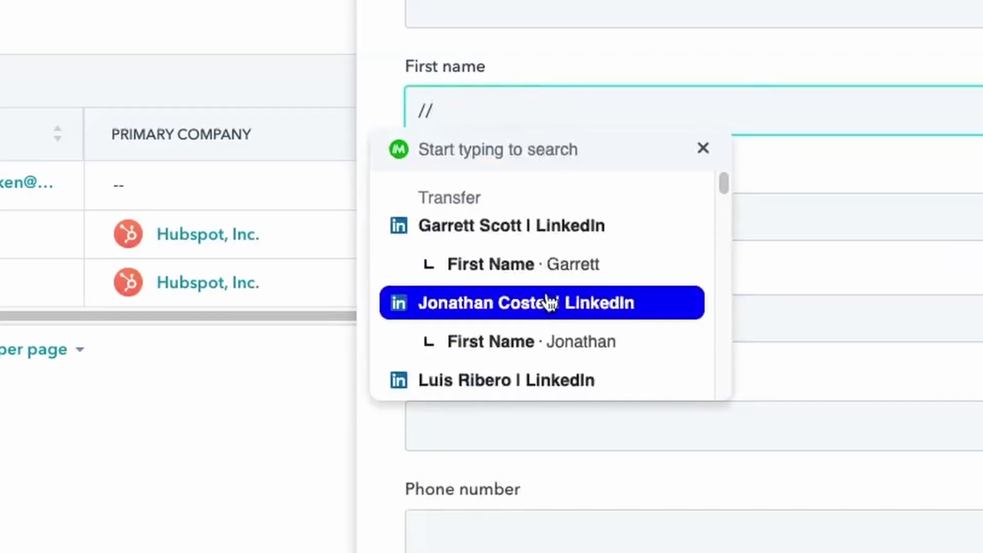
scroll(551, 304, "down", 1)
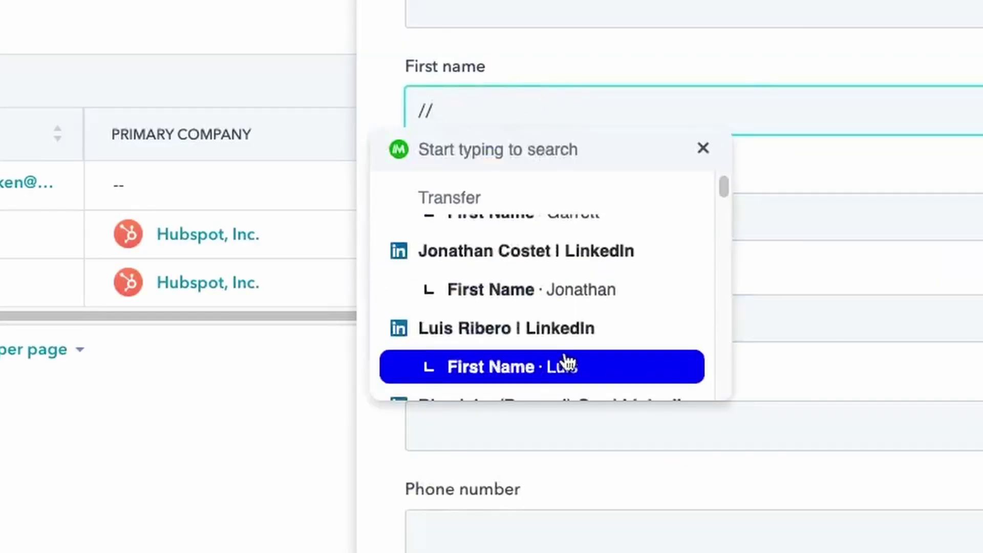
left_click(563, 362)
left_click(532, 203)
type("//")
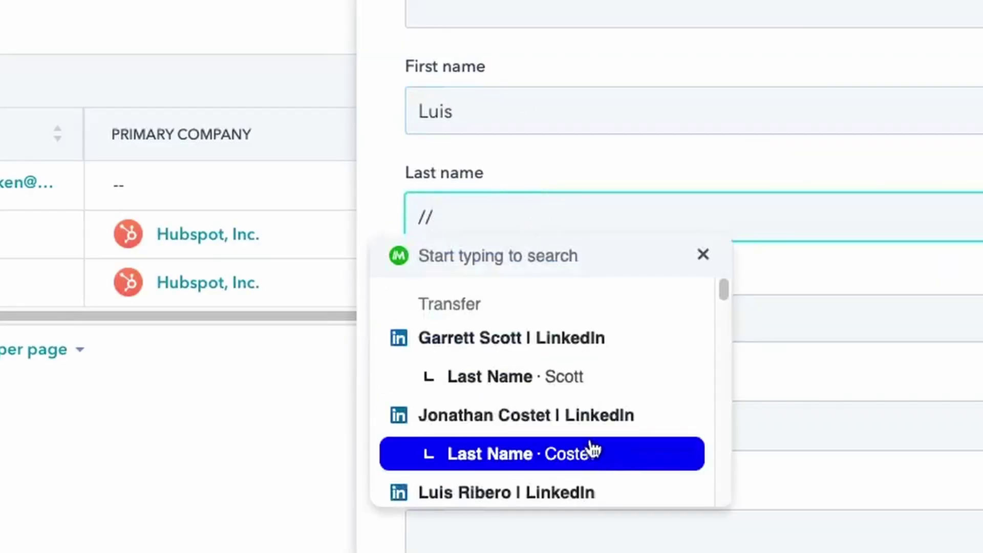
scroll(575, 448, "down", 1)
left_click(541, 419)
type("//")
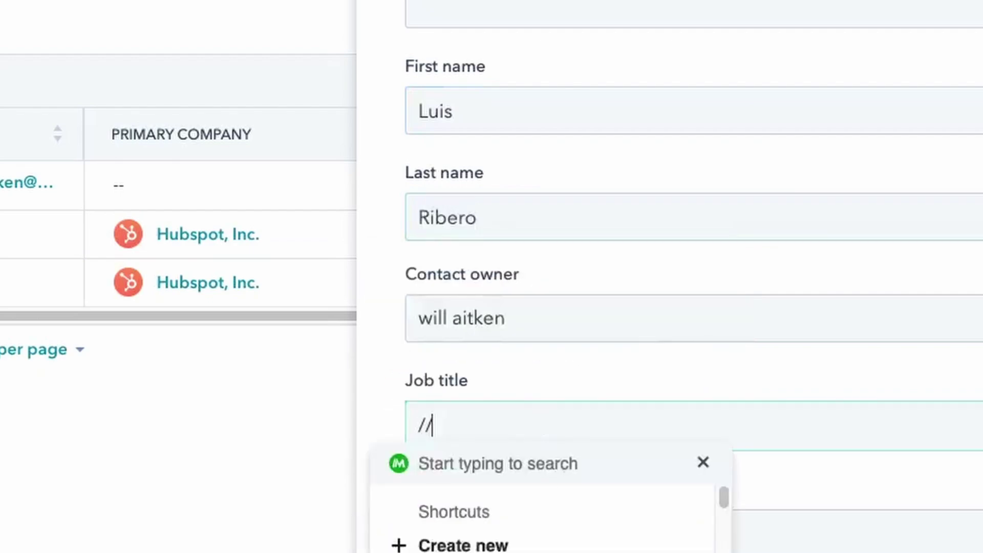
left_click(410, 538)
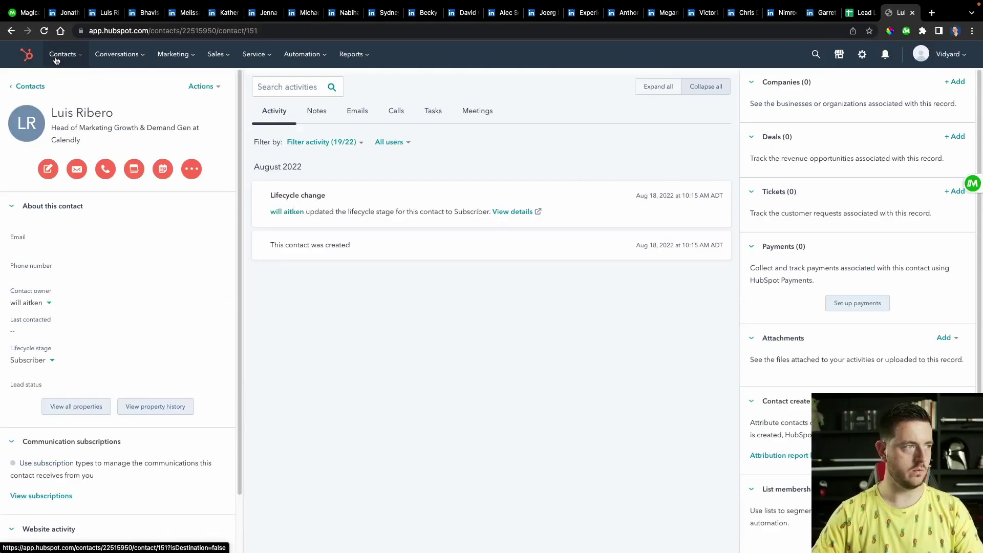
Start another contact from the Contacts list and autofill it from a different LinkedIn lead.
left_click(57, 54)
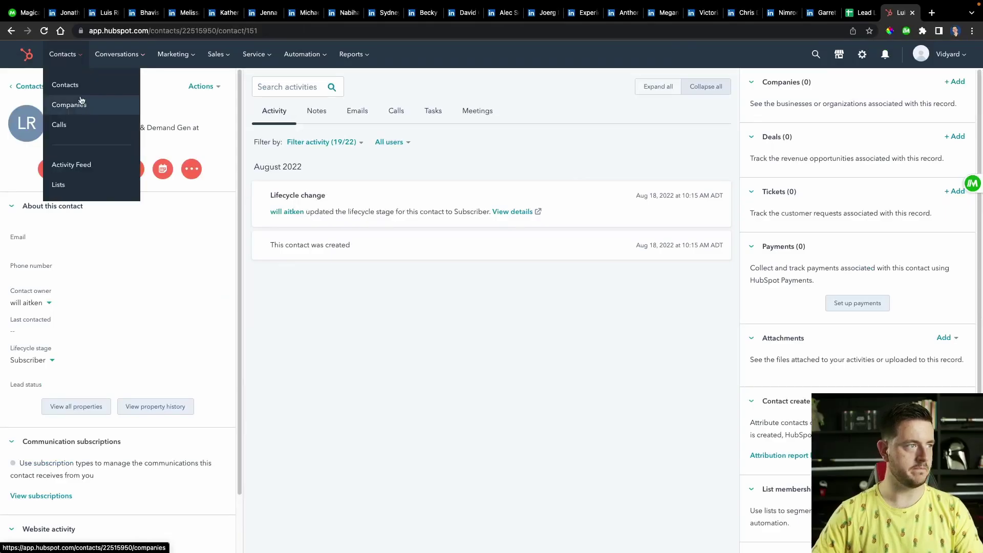
left_click(77, 83)
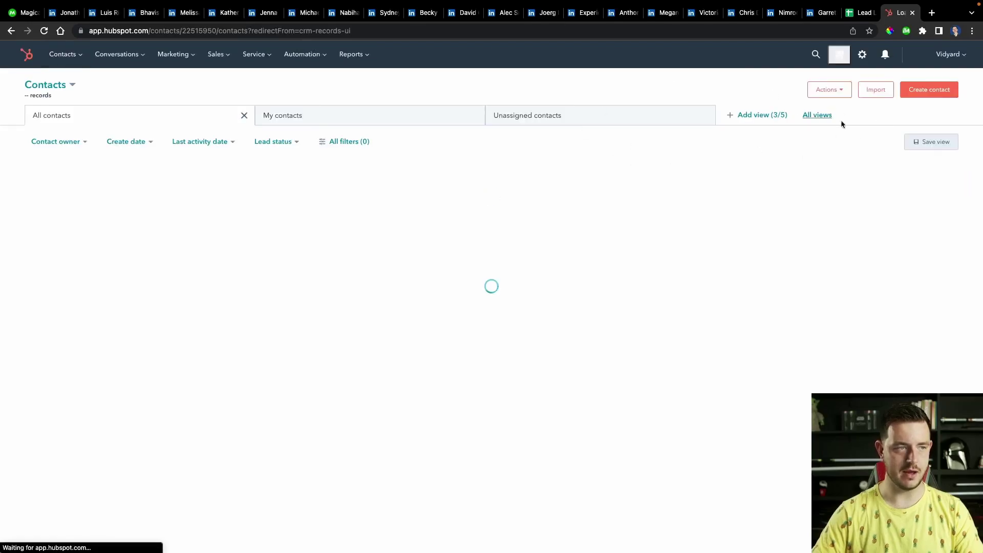
left_click(904, 91)
left_click(742, 181)
type("//")
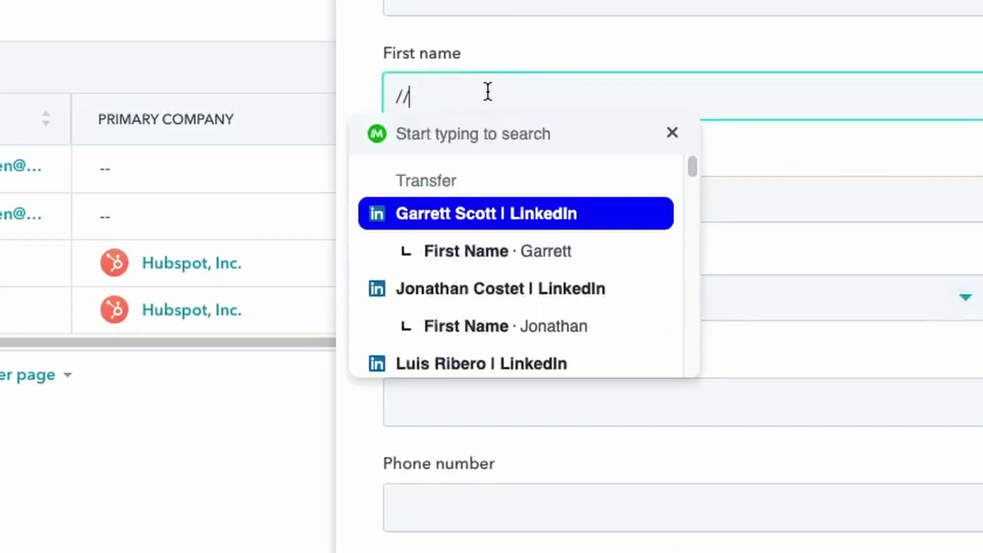
left_click(749, 274)
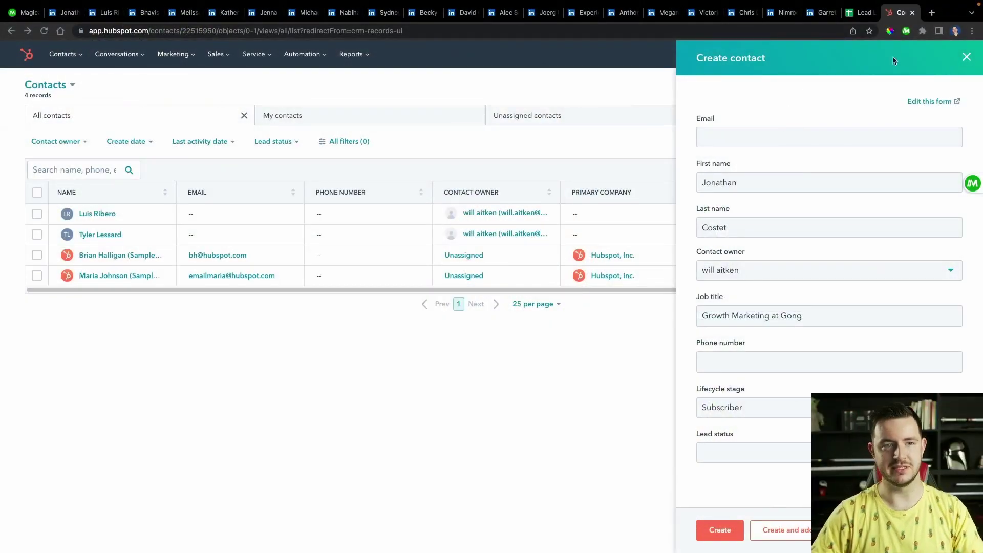
Create a new Magical shortcut and begin naming it 'Cal'.
left_click(969, 182)
left_click(846, 197)
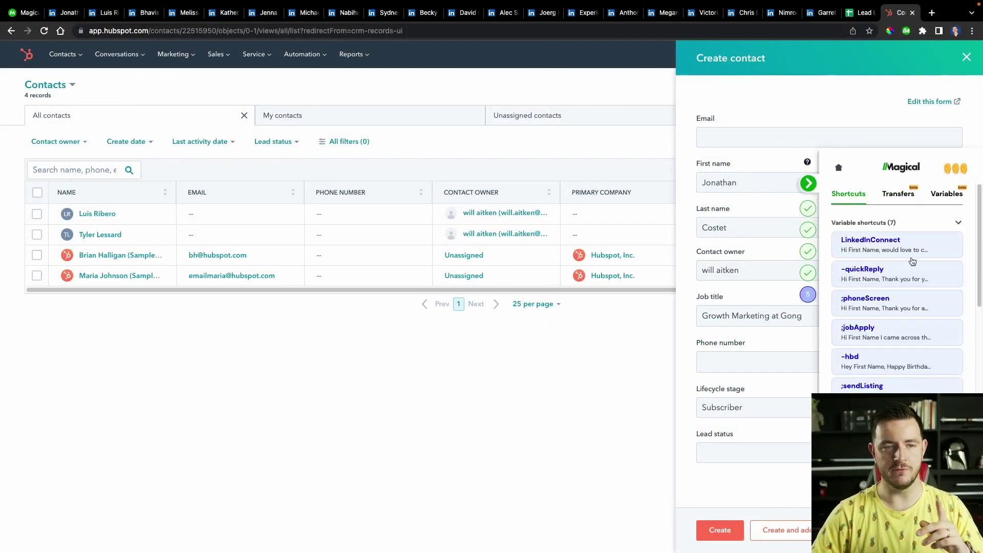
scroll(904, 277, "down", 3)
scroll(893, 320, "down", 2)
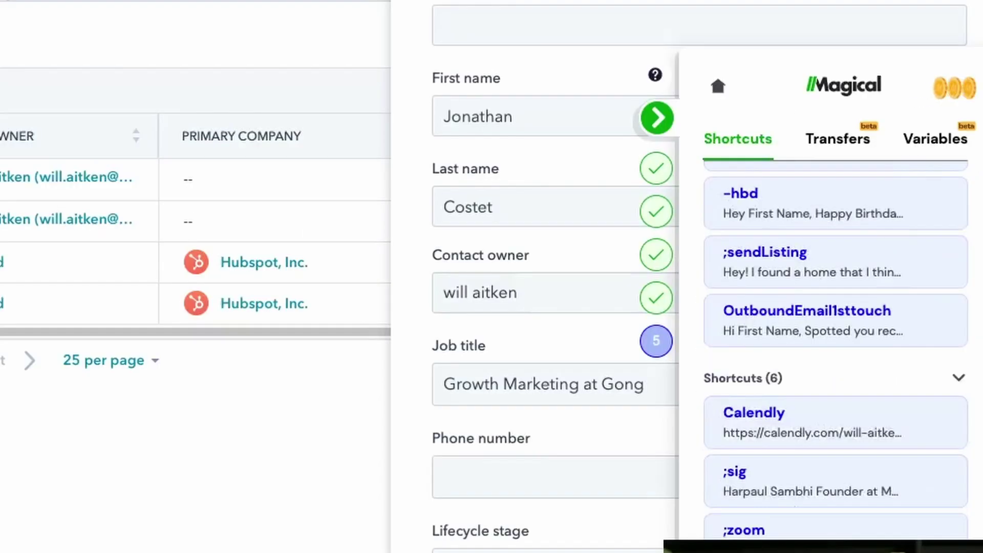
left_click(866, 380)
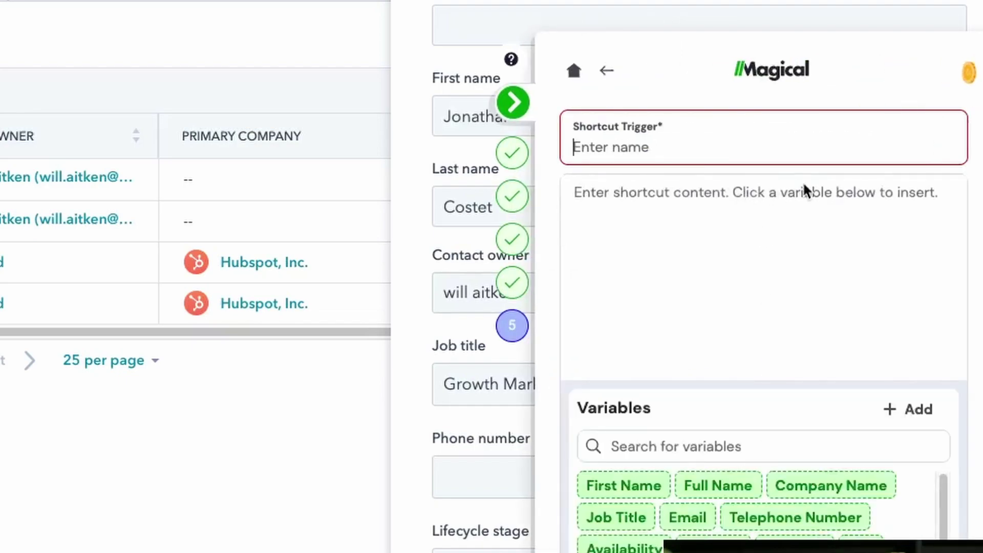
type("Cal")
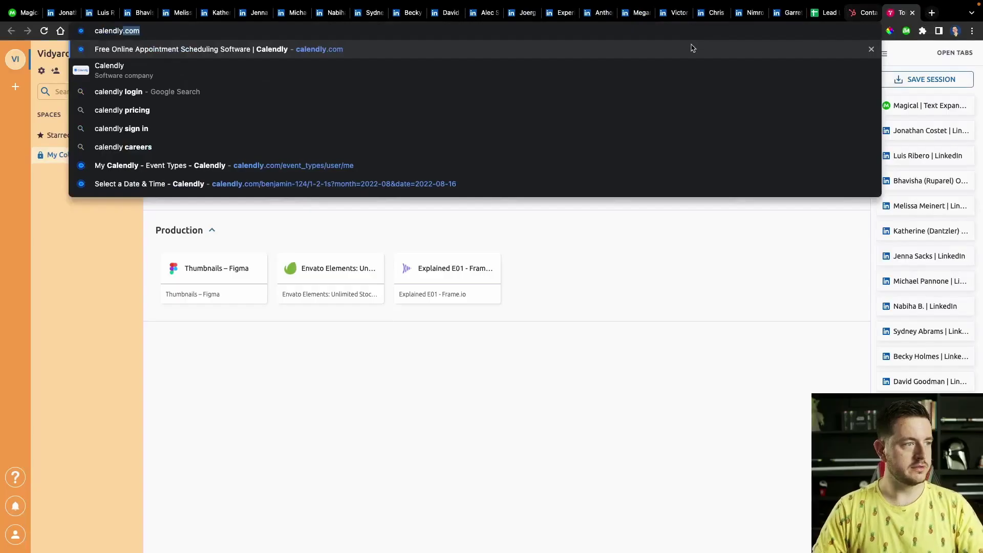
Copy Calendly's 30-minute meeting booking link and paste it as the shortcut's content.
left_click(472, 167)
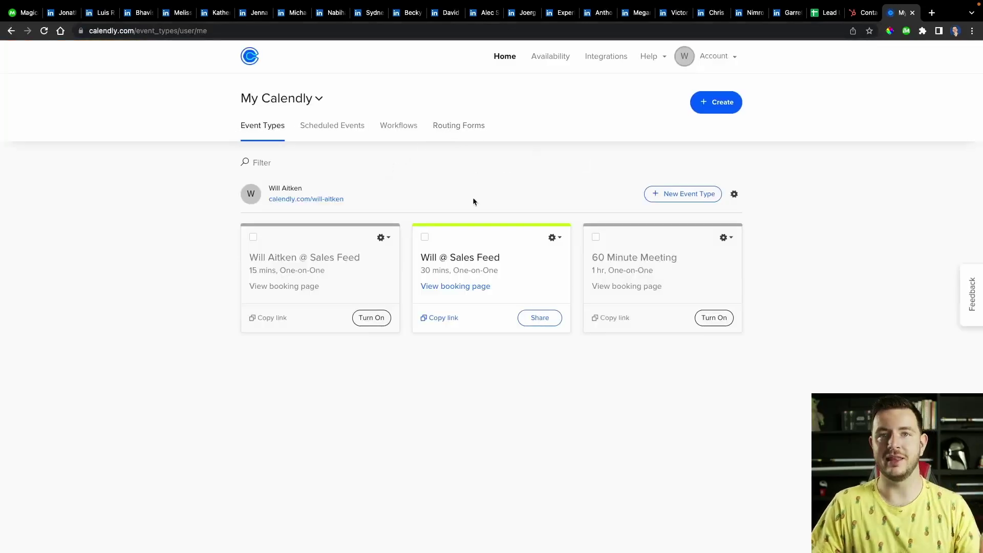
left_click(437, 317)
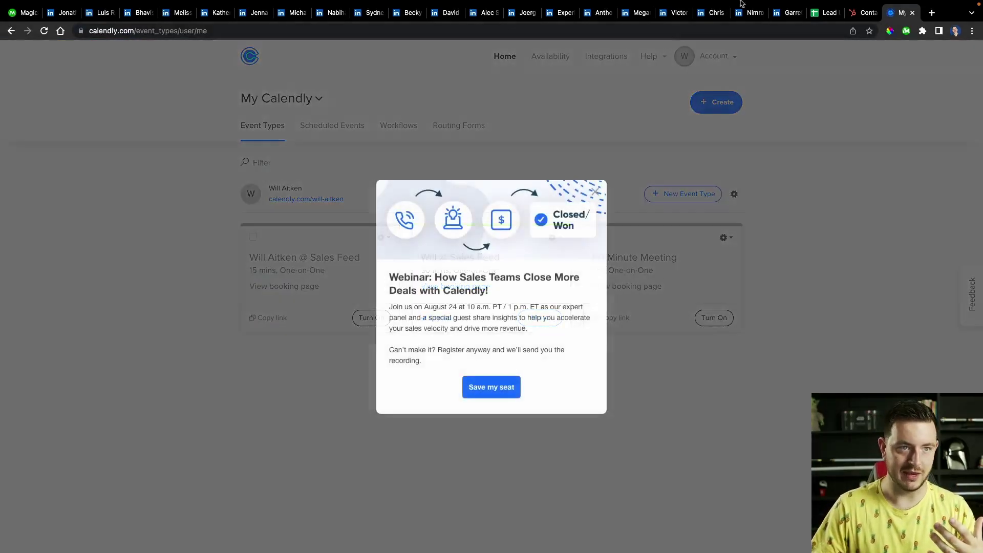
key("ctrl+shift+Tab")
type("https://calendly.com/will-aitken/30min")
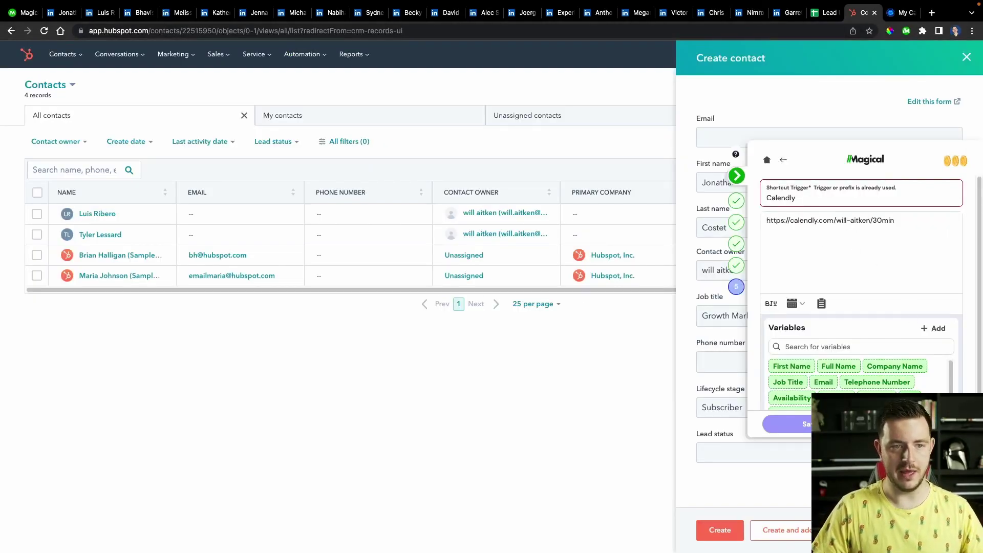
key("shift+Tab")
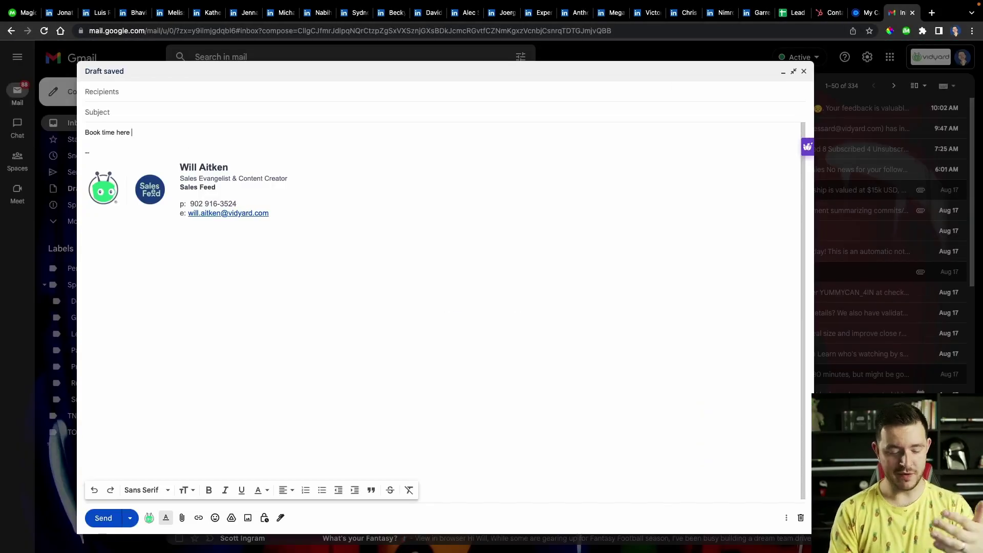
Insert the Calendly booking link after 'Book time here' using the //calen shortcut.
type("alen")
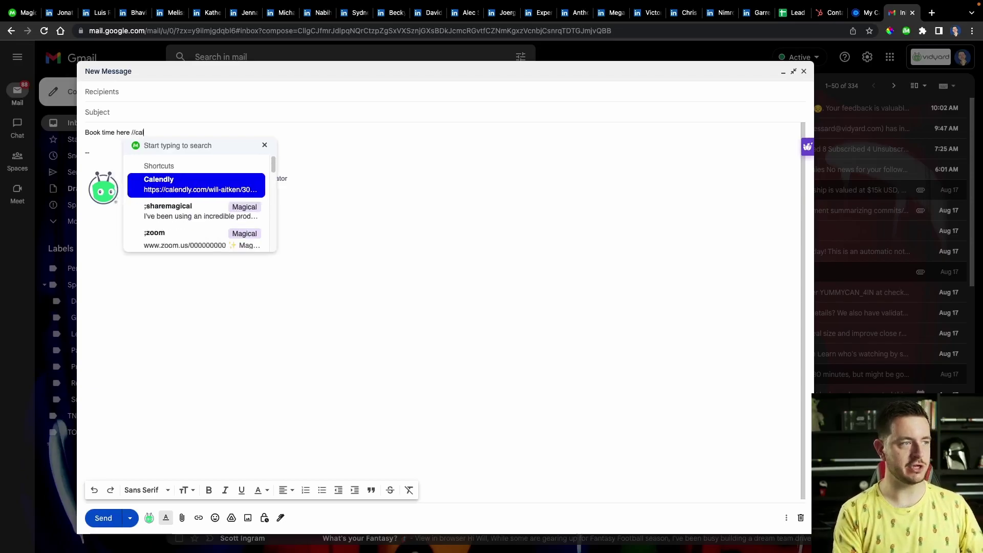
left_click(246, 183)
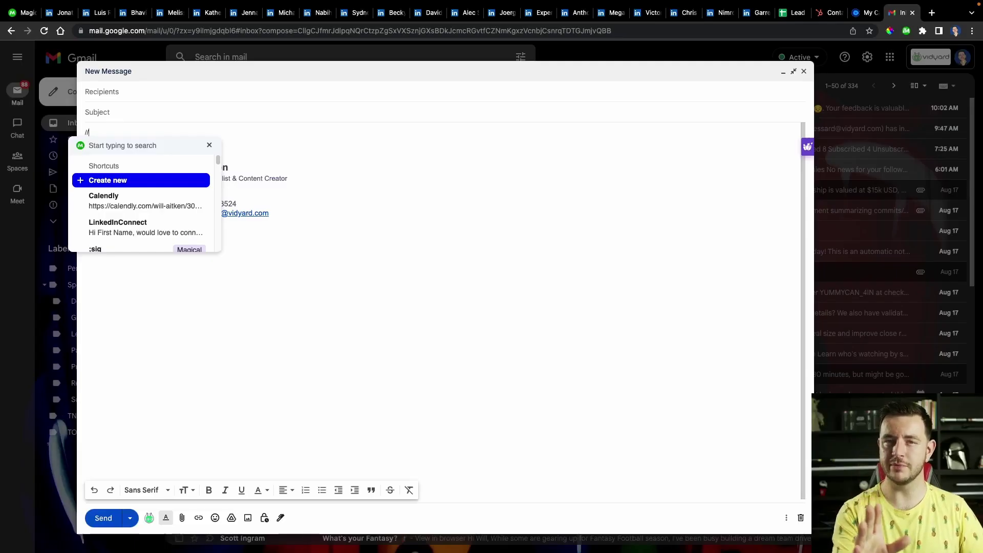
Insert the OutboundEmail1sttouch template and fill First Name from a transferred lead.
type("out")
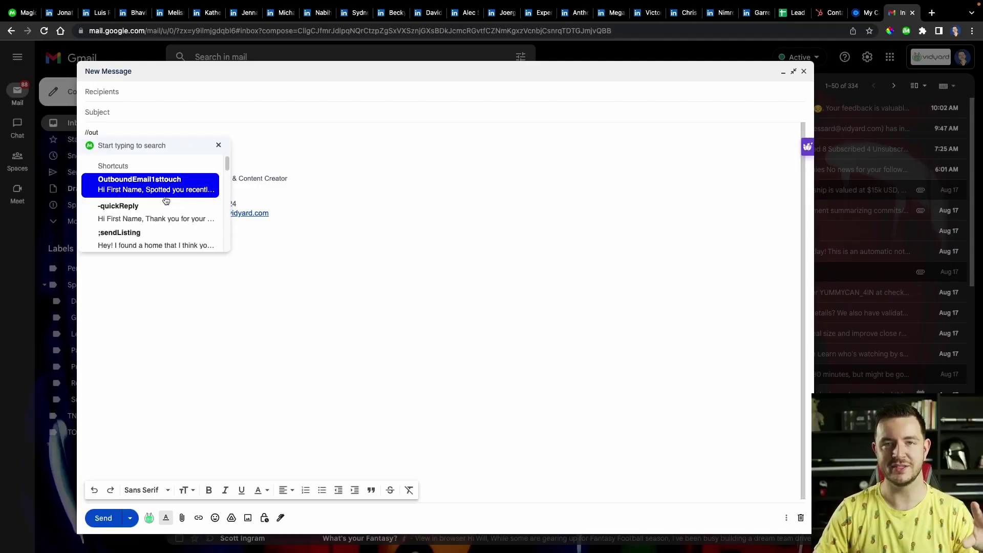
left_click(455, 365)
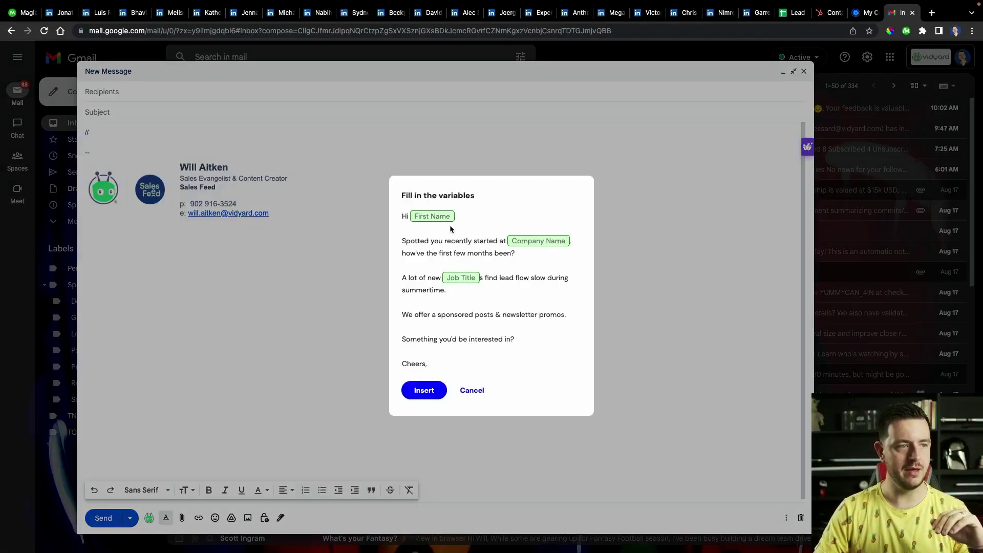
type("//")
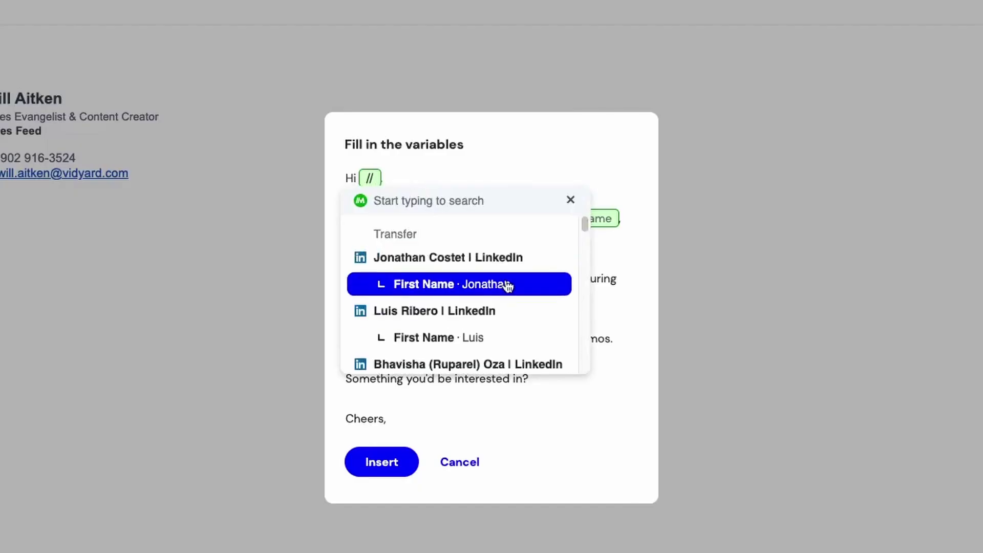
scroll(507, 285, "down", 3)
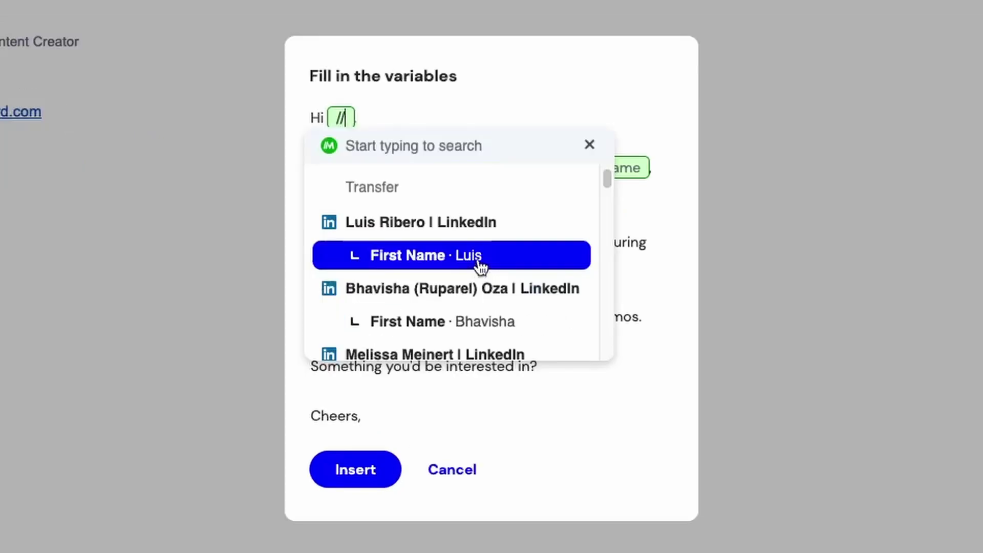
left_click(479, 262)
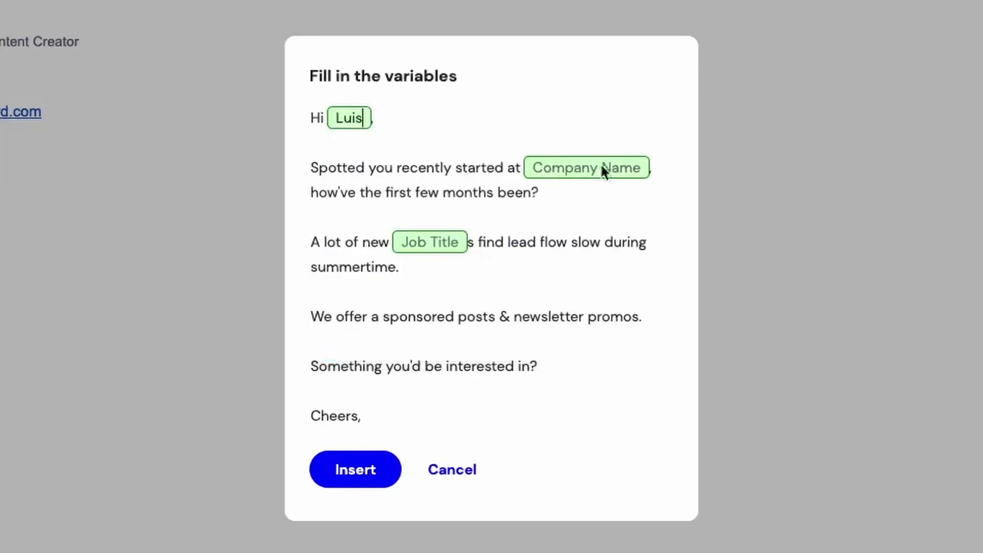
Enter Gong as Company Name, fill Job Title from lead data, and insert the template.
type("Gong")
left_click(424, 236)
type("//")
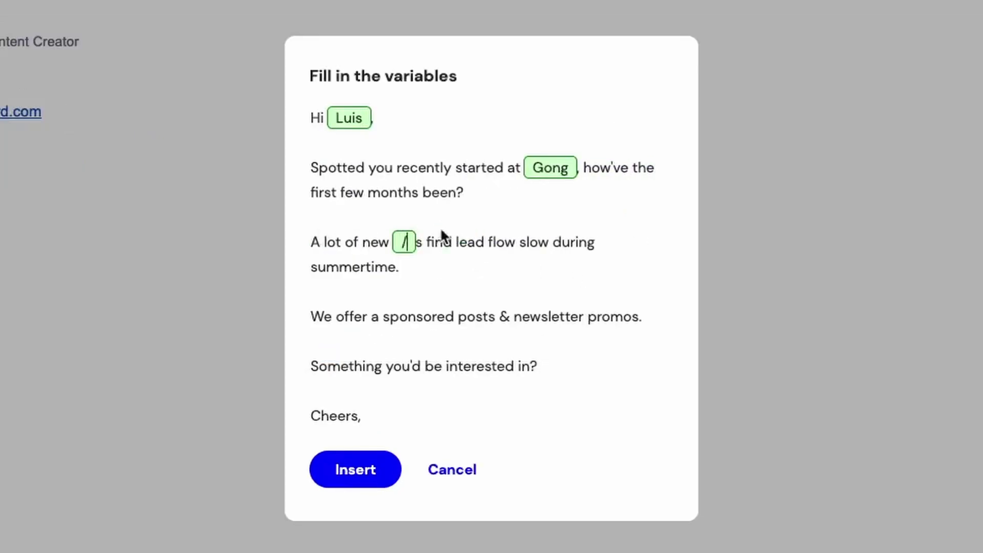
left_click(463, 340)
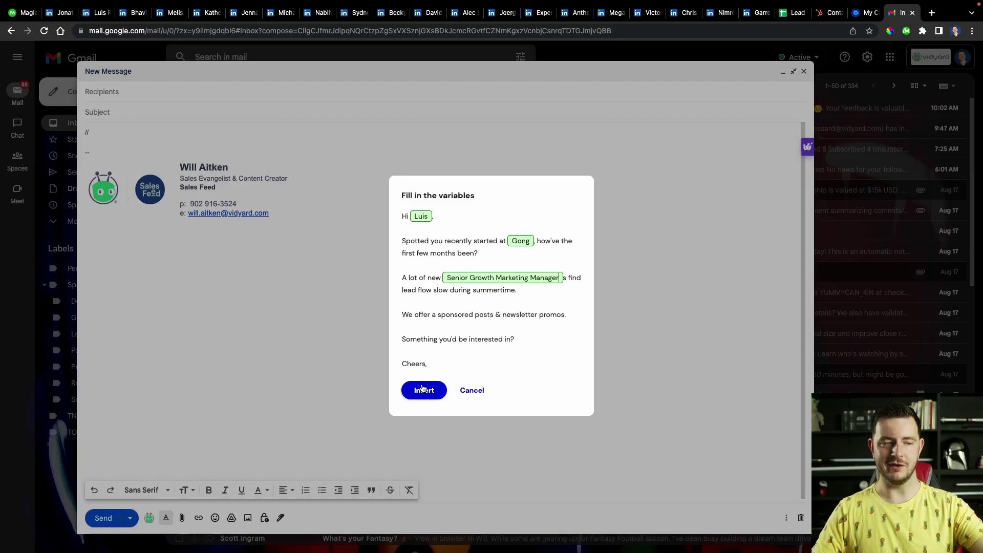
left_click(353, 469)
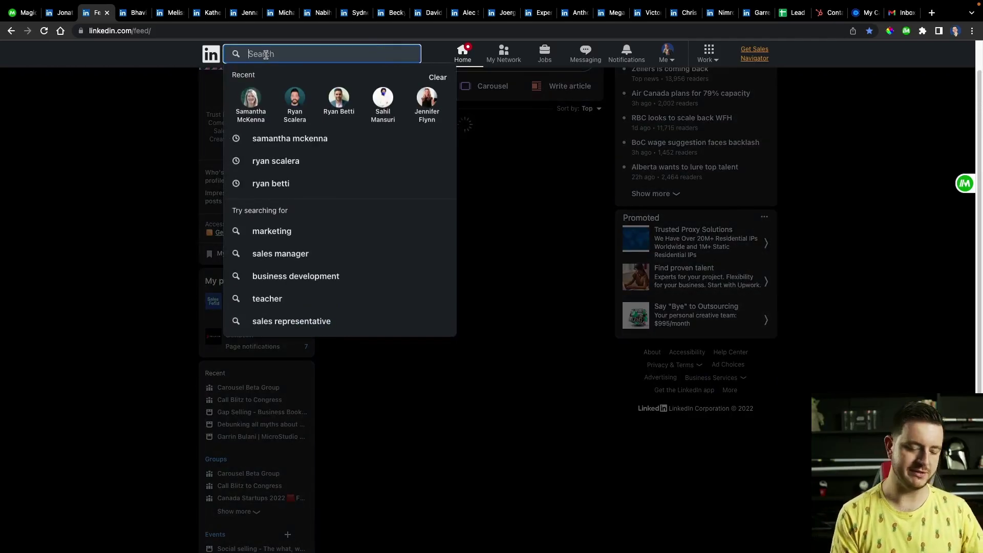
Search the contact by name and insert the LinkedInConnect note with their first name filled.
type("patric")
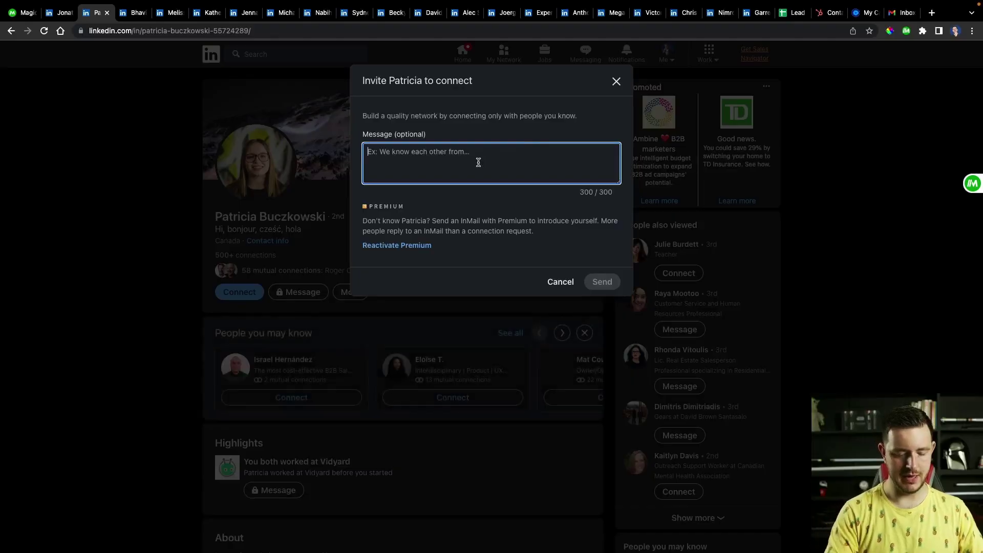
type("//conn")
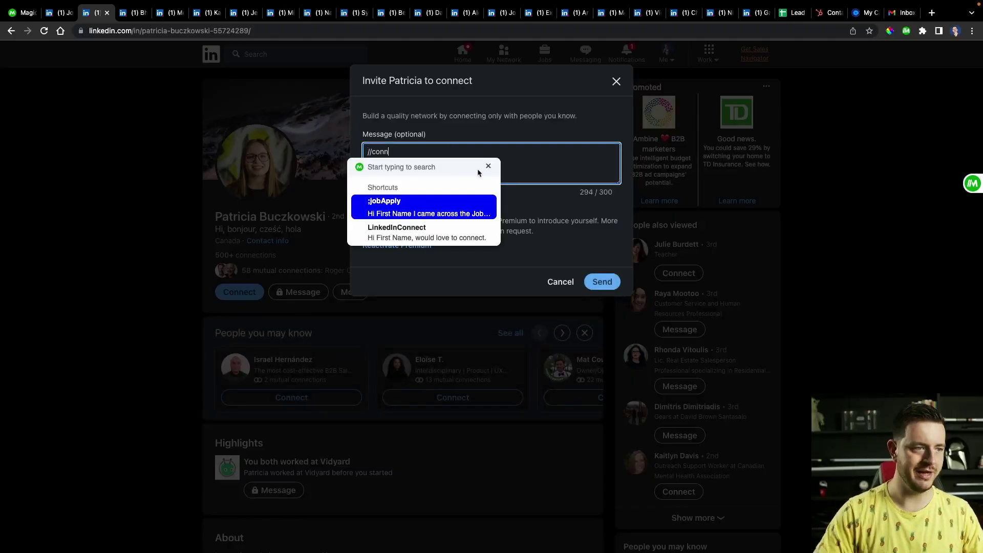
left_click(439, 215)
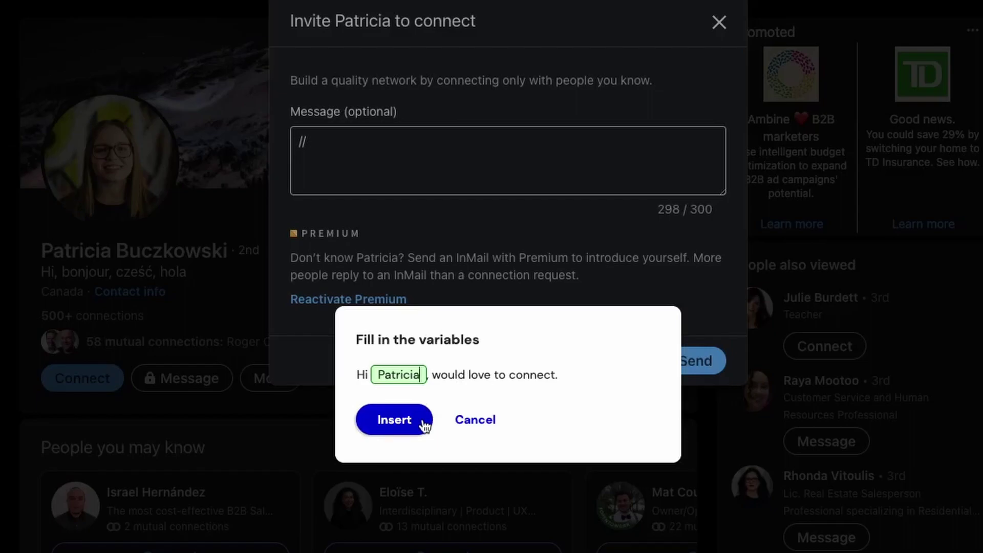
left_click(394, 420)
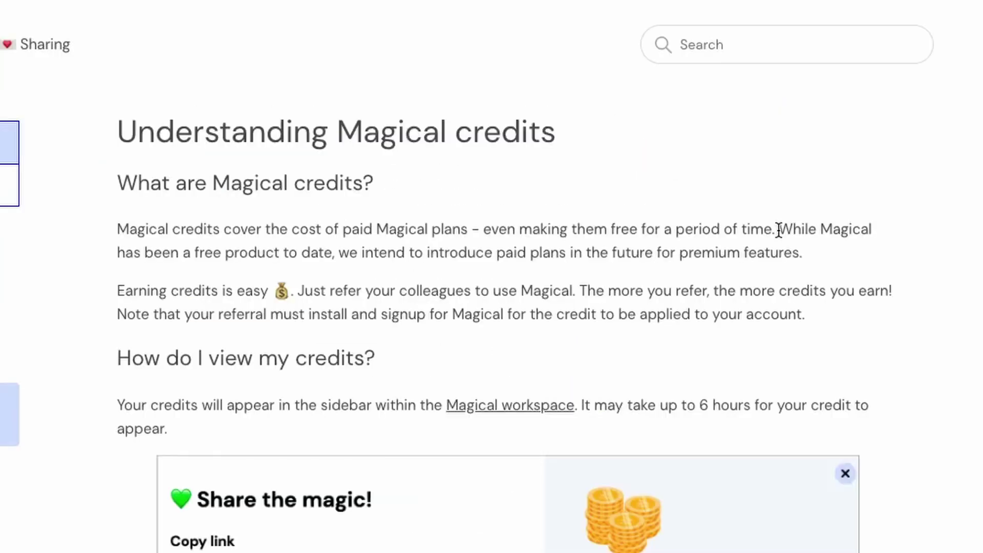
Select the sentence beginning 'While Magical has been a free product' in the credits article.
left_click_drag(778, 229, 802, 258)
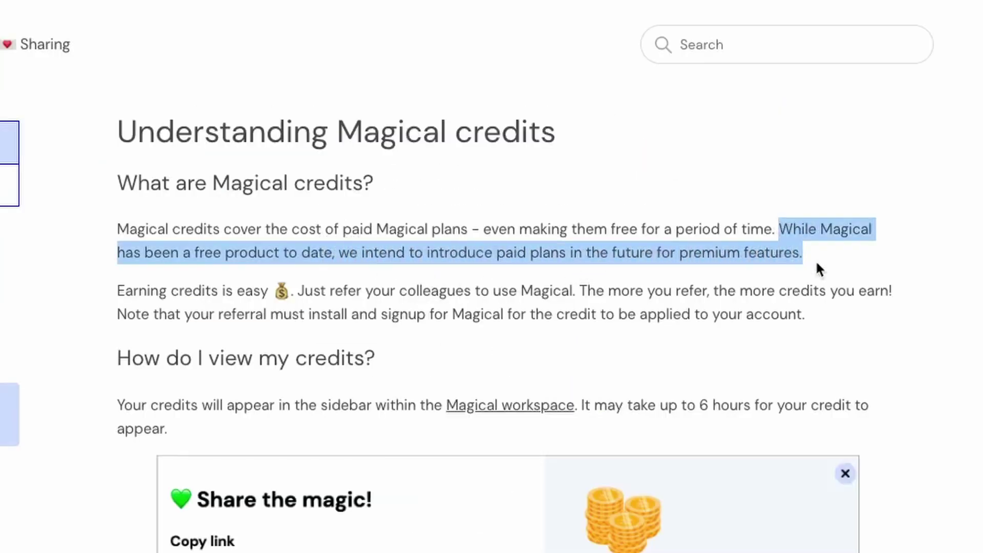